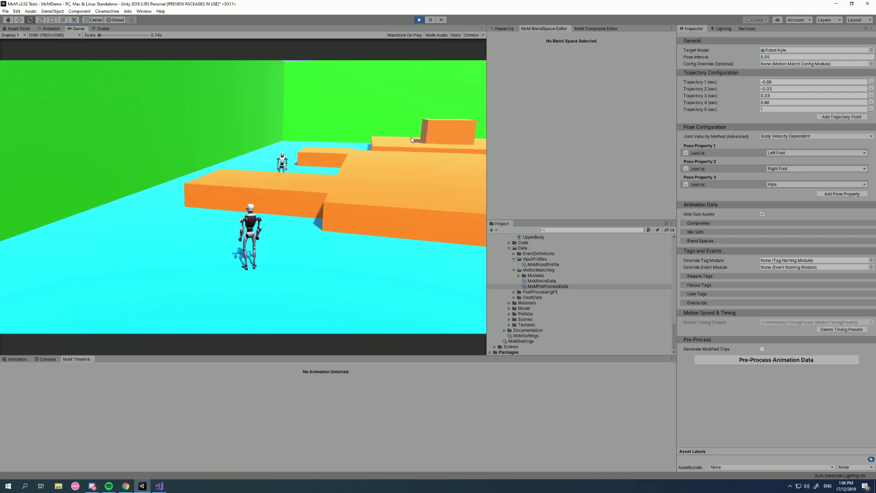
# Stop play mode and open the WalkForwardStart composite from the MocapAnims category, showing its Utility tracks in the timeline.
pyautogui.click(418, 19)
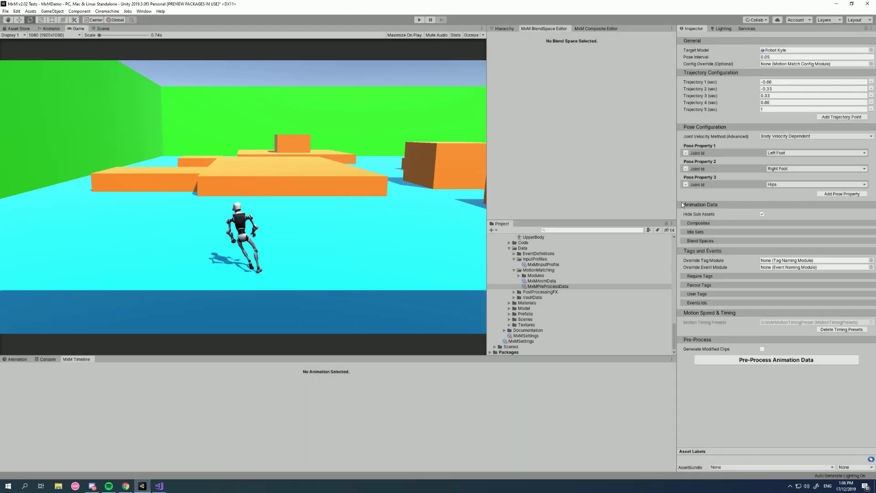
pyautogui.click(705, 223)
pyautogui.scroll(-5, 776, 300)
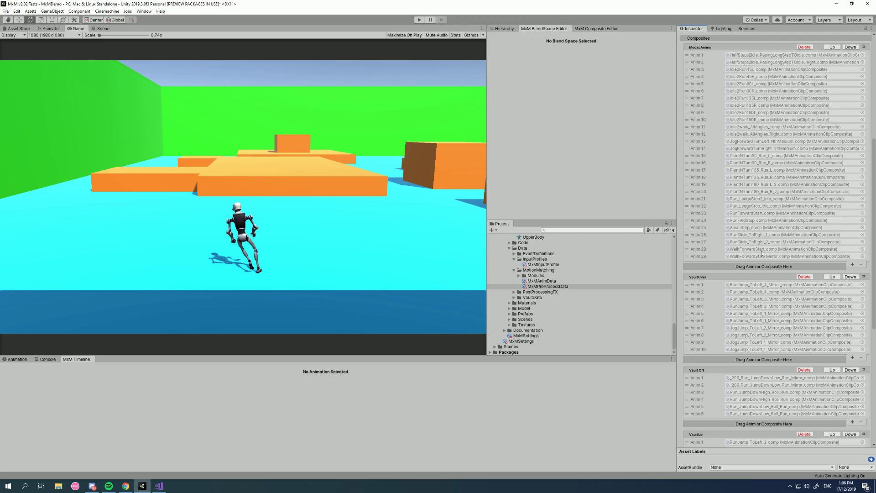
pyautogui.doubleClick(760, 251)
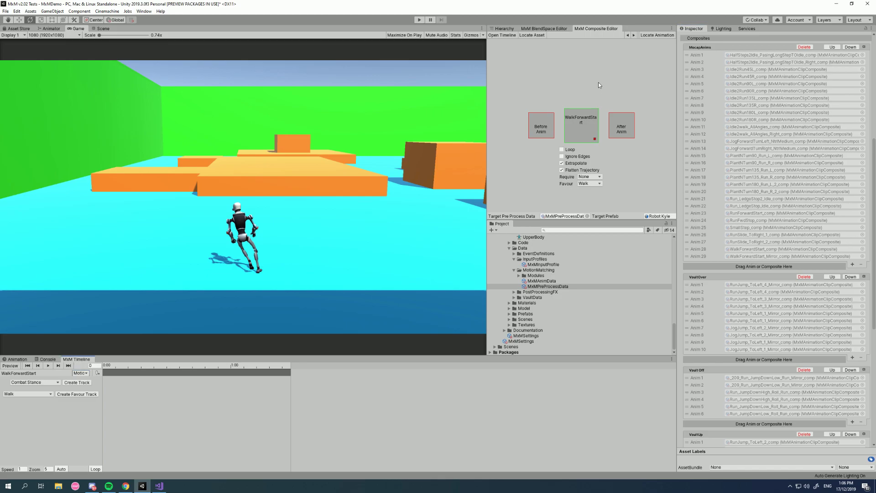
pyautogui.click(81, 373)
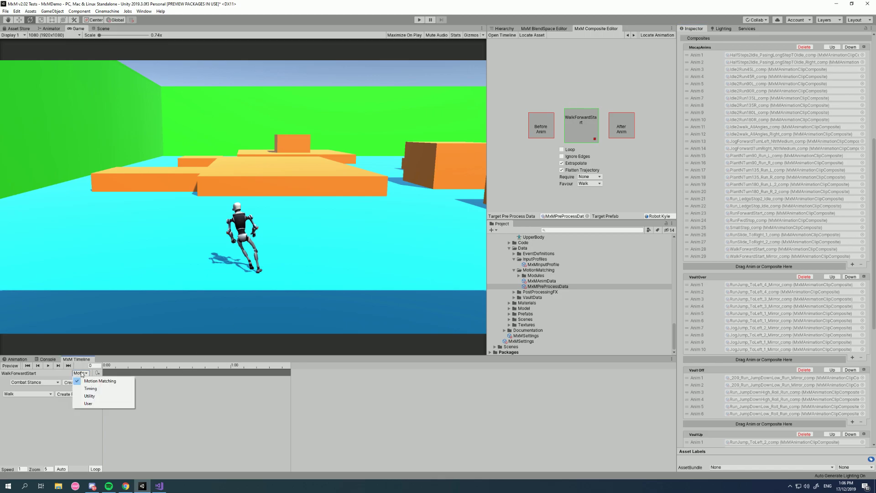
pyautogui.click(89, 396)
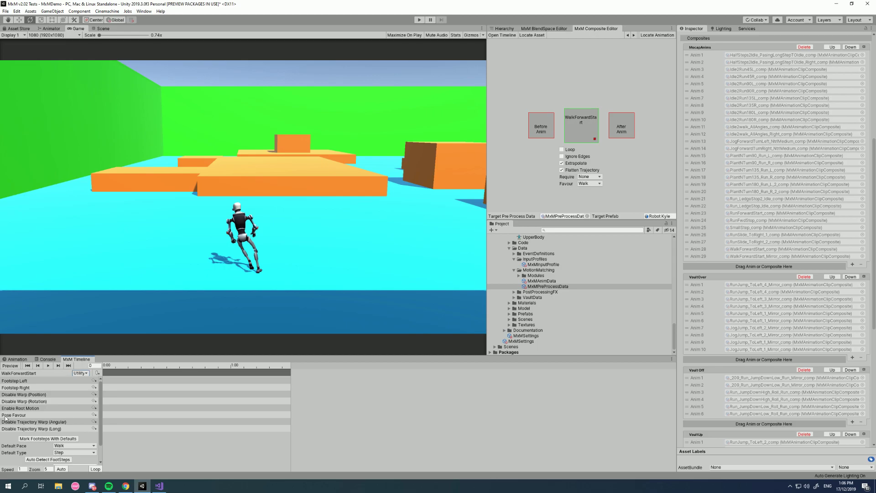
# Add a Pose Favour tag to WalkForwardStart, spanning from the start of the clip to about 0.6 s.
pyautogui.click(95, 415)
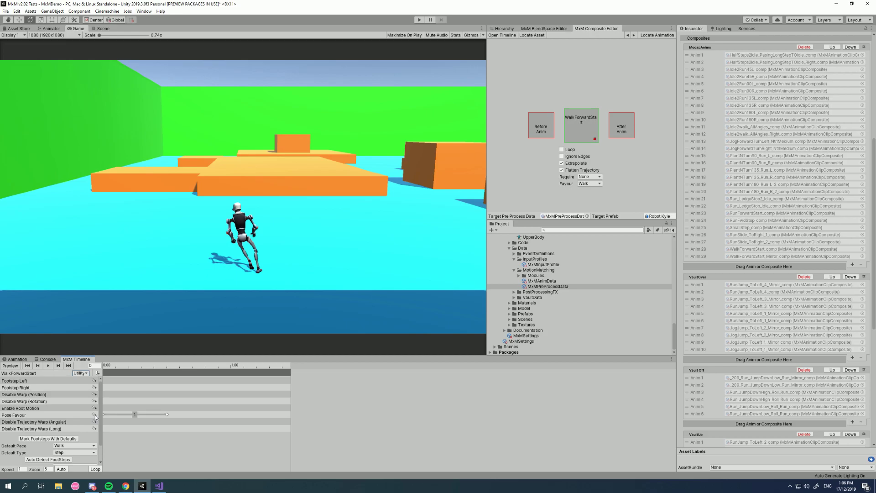
pyautogui.click(129, 414)
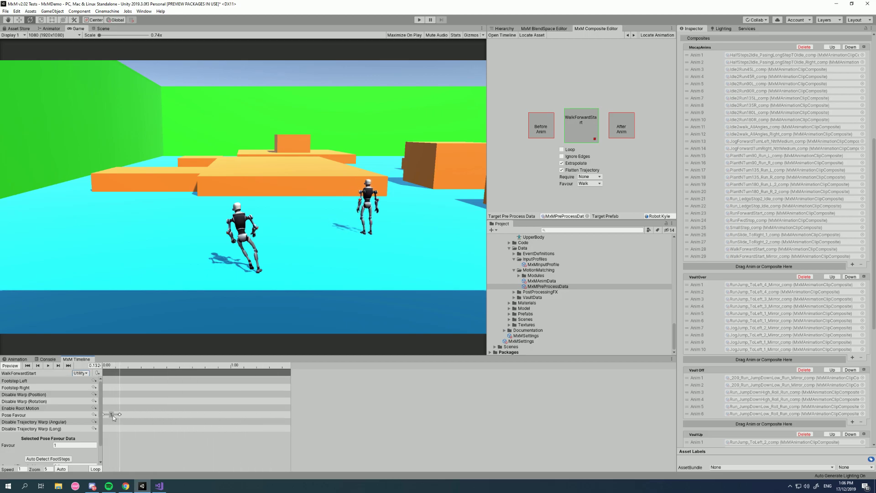
pyautogui.moveTo(156, 416); pyautogui.dragTo(113, 418)
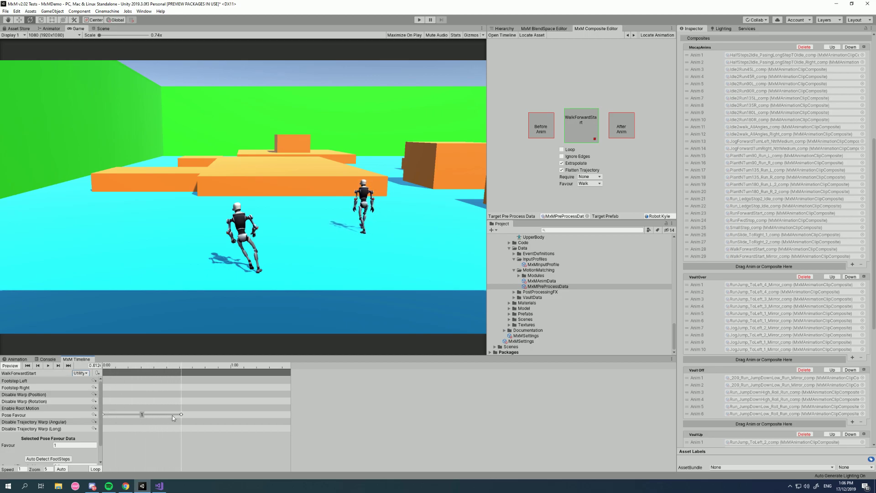
pyautogui.click(173, 415)
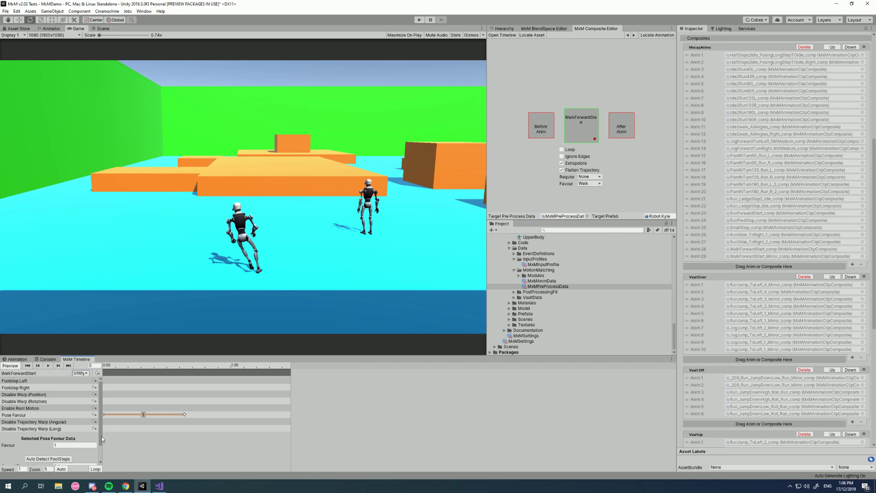
pyautogui.scroll(-1, 152, 414)
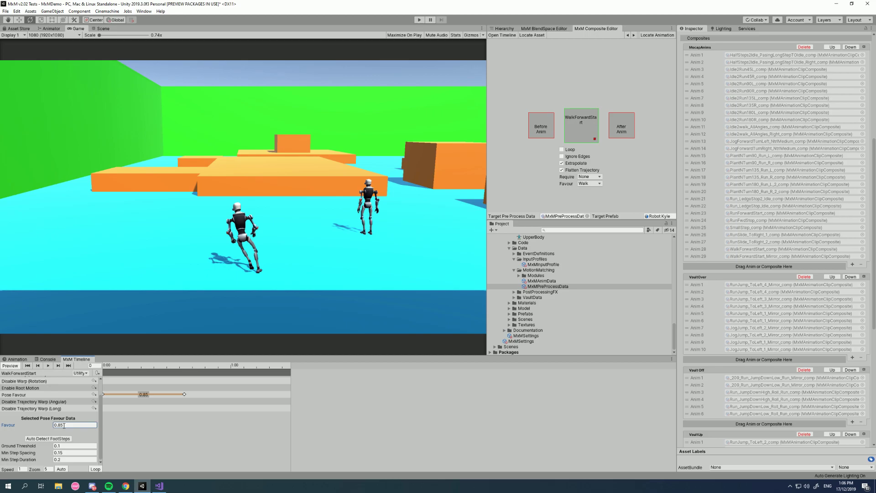
# Try favour values of 0.5 and 2 on the WalkForwardStart Pose Favour tag while scrubbing through the clip.
pyautogui.doubleClick(64, 425)
pyautogui.write('0.5')
pyautogui.moveTo(113, 366)
pyautogui.mouseDown()
pyautogui.moveTo(181, 366)
pyautogui.moveTo(106, 366)
pyautogui.mouseUp()
pyautogui.click(40, 425)
pyautogui.write('2')
pyautogui.click(103, 364)
pyautogui.moveTo(103, 364); pyautogui.dragTo(158, 367)
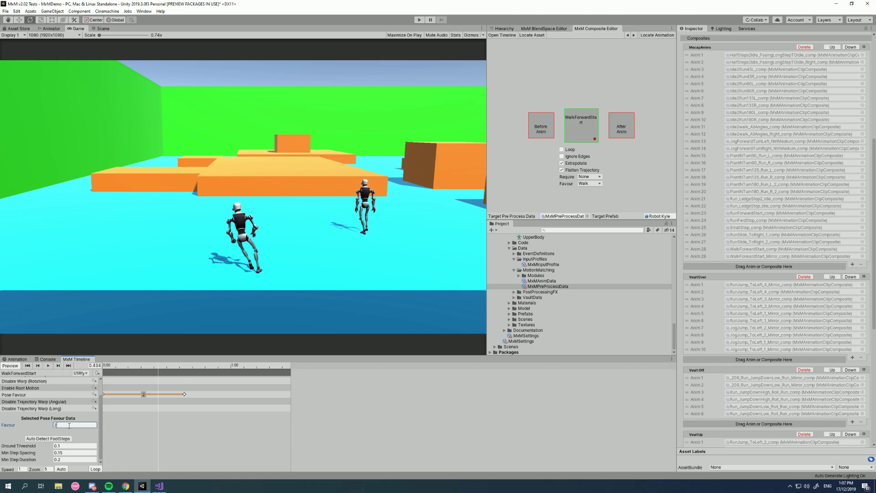
# Set the favour of the WalkForwardStart Pose Favour tag to 0.85.
pyautogui.press('BackSpace')
pyautogui.write('0.85')
# Add a Pose Favour tag to WalkForwardStart_Mirror from the start to about 0.66 s with a favour of 0.85.
pyautogui.click(633, 35)
pyautogui.click(73, 446)
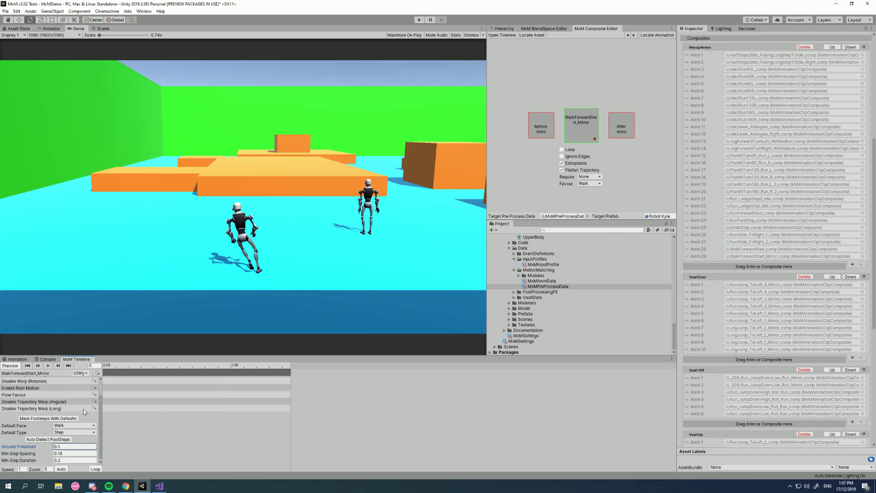
pyautogui.click(94, 394)
pyautogui.click(119, 394)
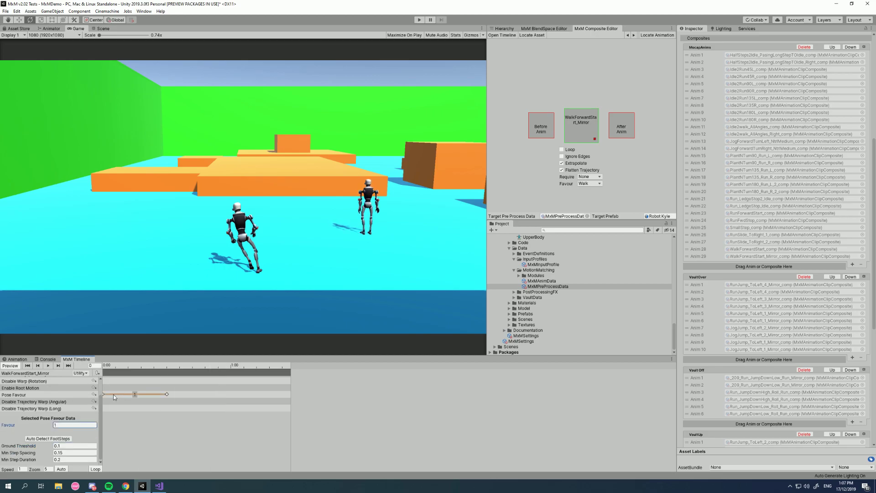
pyautogui.moveTo(166, 394); pyautogui.dragTo(187, 389)
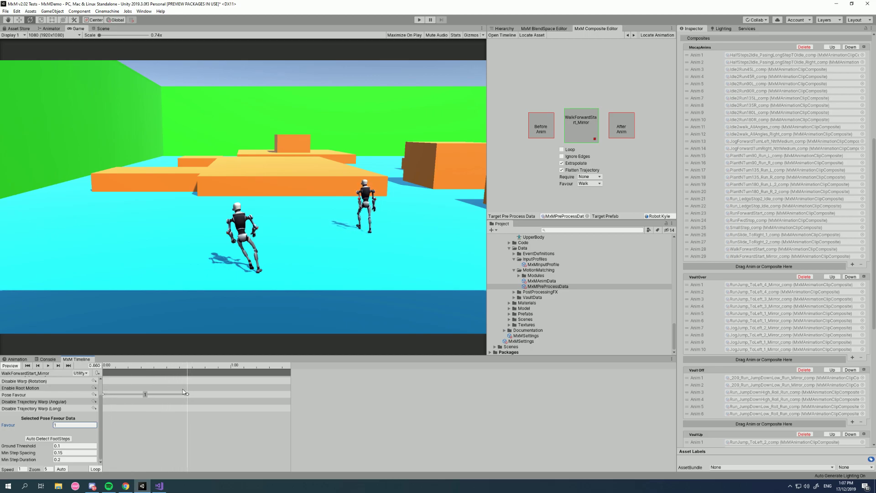
pyautogui.scroll(2, 75, 405)
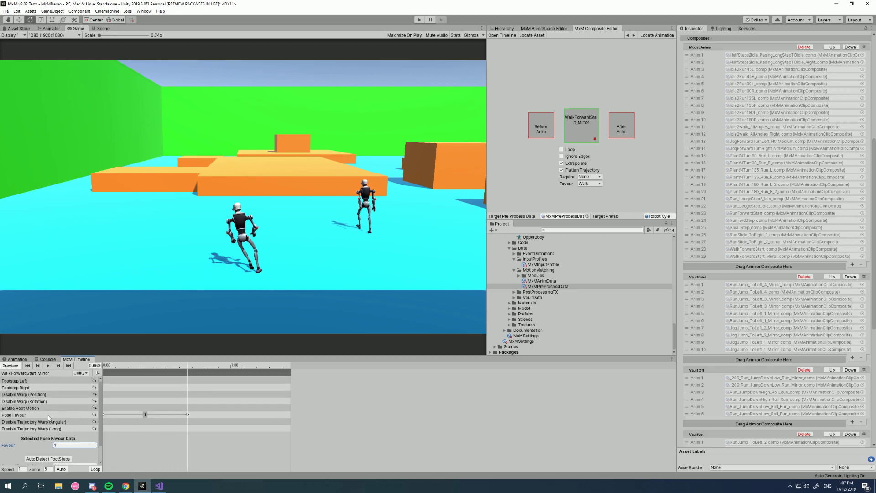
pyautogui.scroll(-2, 76, 423)
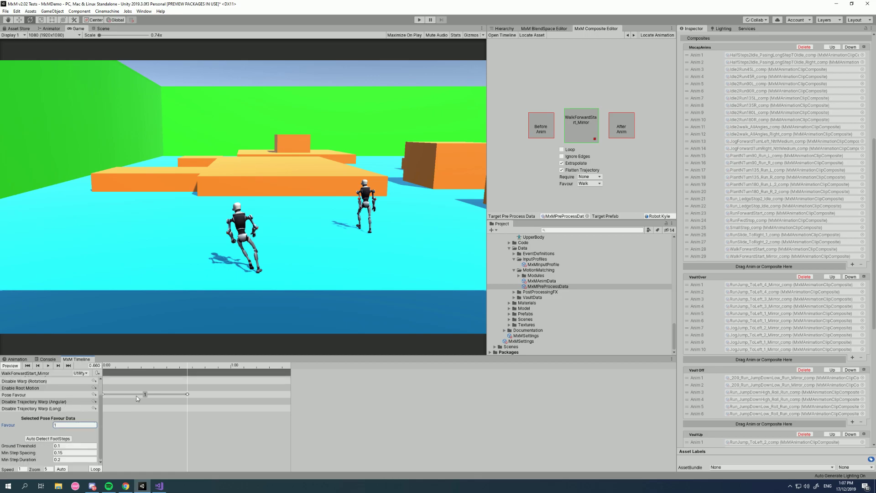
pyautogui.click(69, 425)
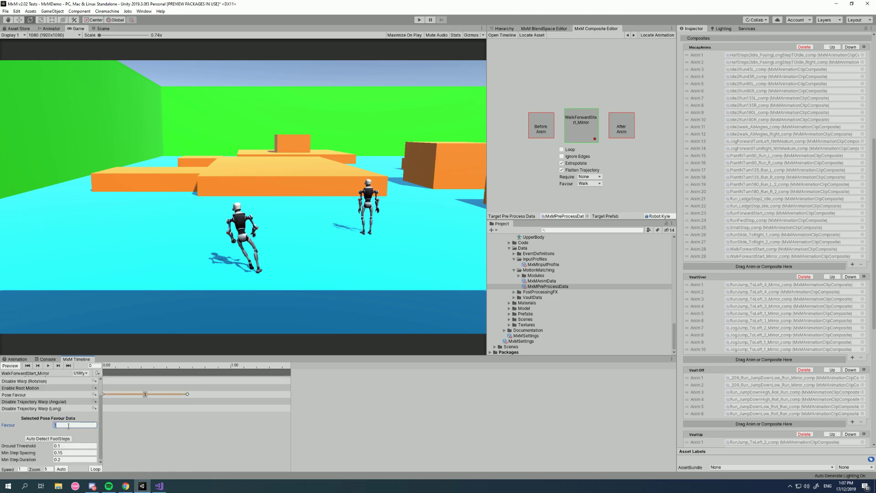
pyautogui.write('0.85')
# Pre-process the animation data, overwriting the existing MxMAnimData.asset file.
pyautogui.scroll(-10, 766, 349)
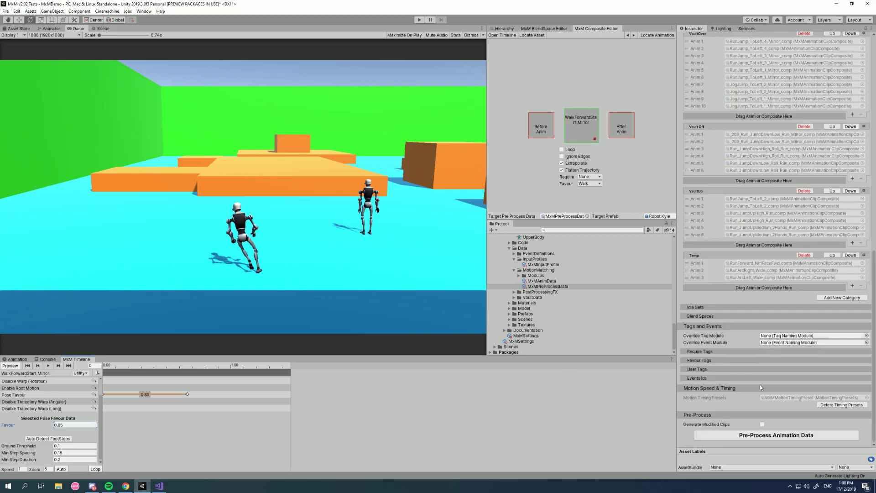
pyautogui.click(773, 438)
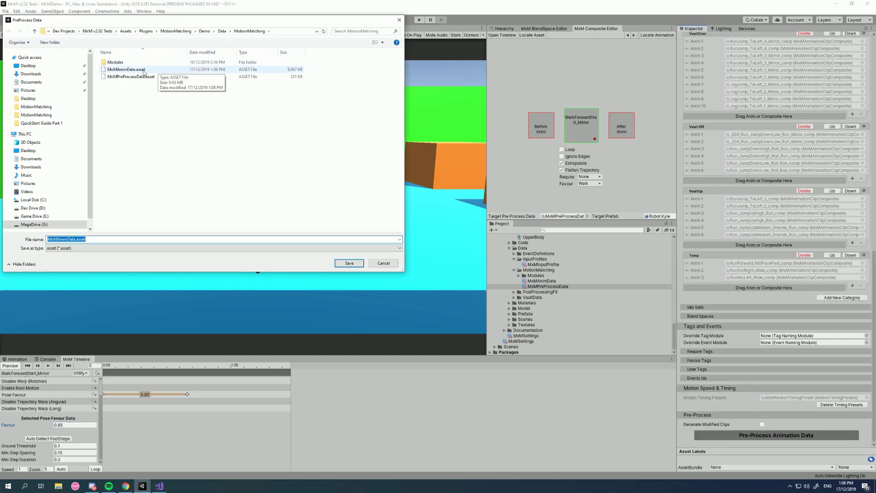
pyautogui.doubleClick(144, 73)
pyautogui.click(454, 246)
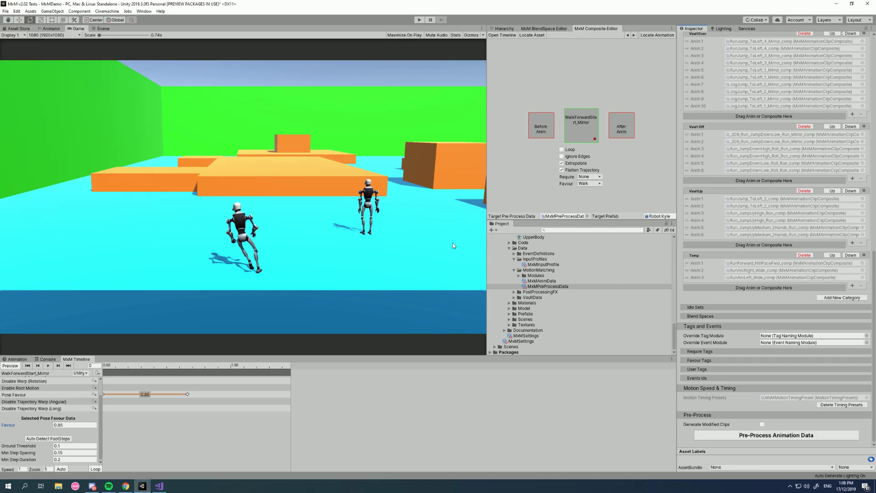
# Run the scene and move the robot forward and to the right to check its walk start.
pyautogui.click(420, 19)
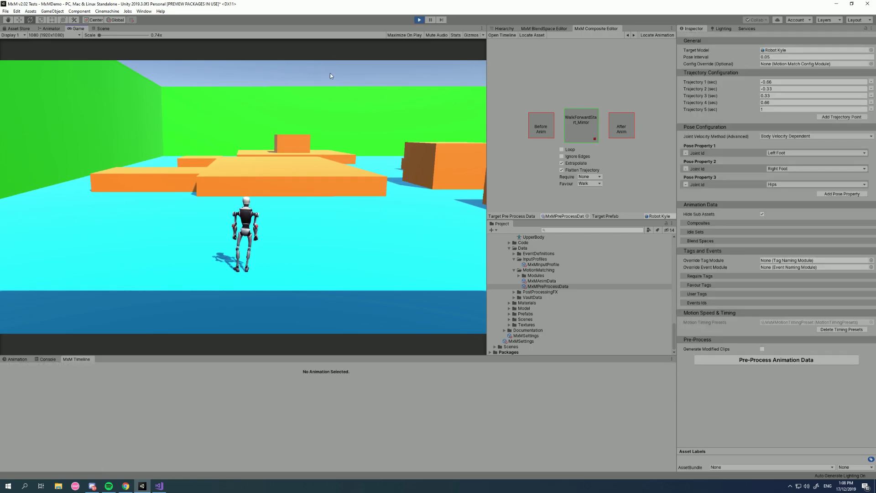
pyautogui.press('d')
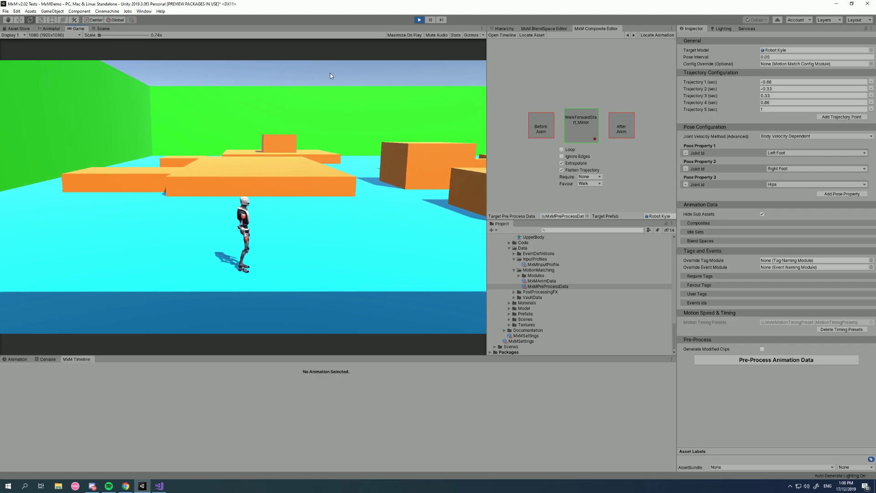
pyautogui.press('w')
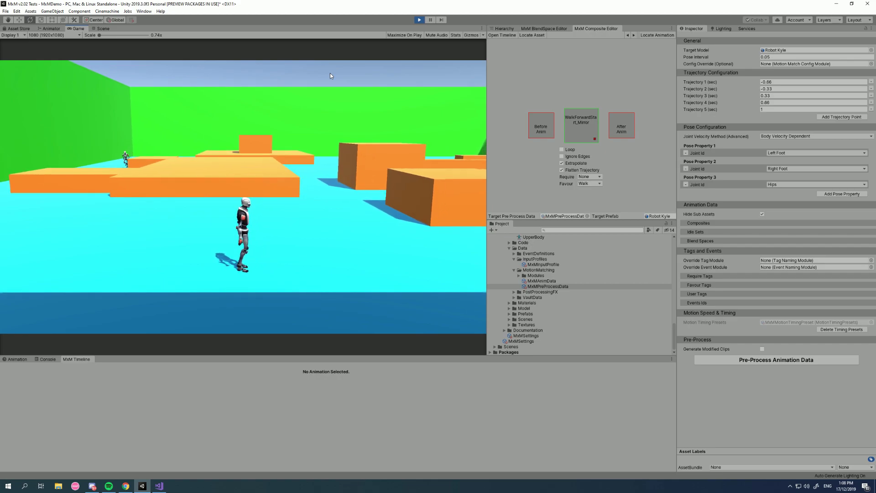
pyautogui.press('d')
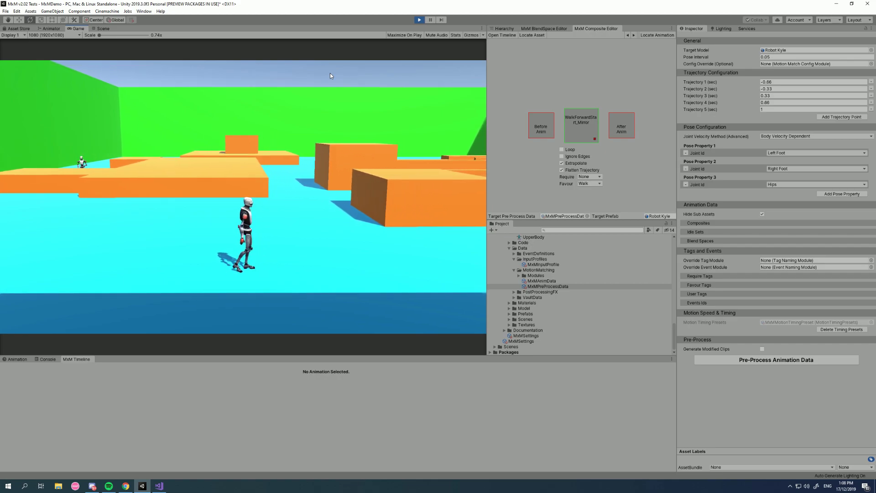
pyautogui.press('d')
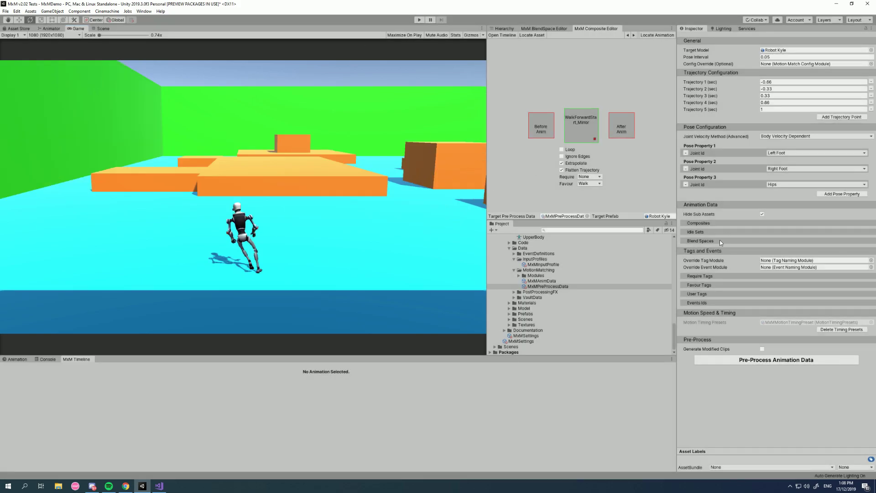
# Open the RunForward_NtrlFaceFwd blend space in the timeline and show its Utility tracks.
pyautogui.click(719, 240)
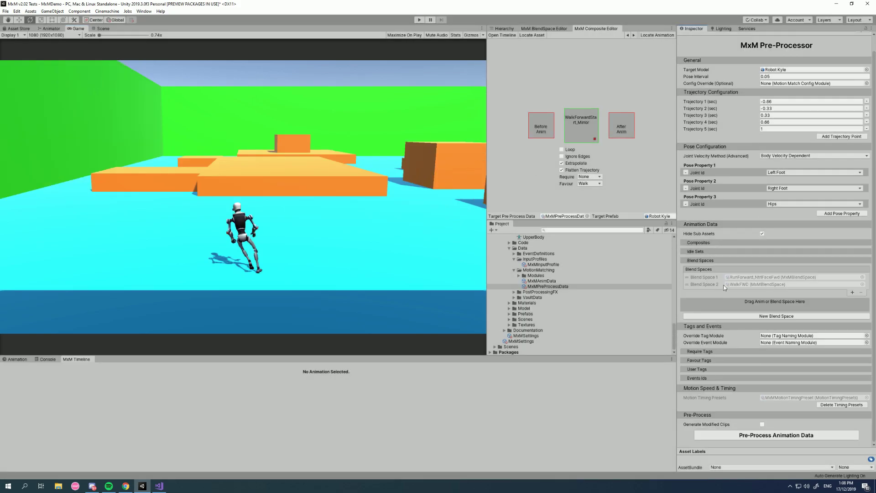
pyautogui.click(754, 277)
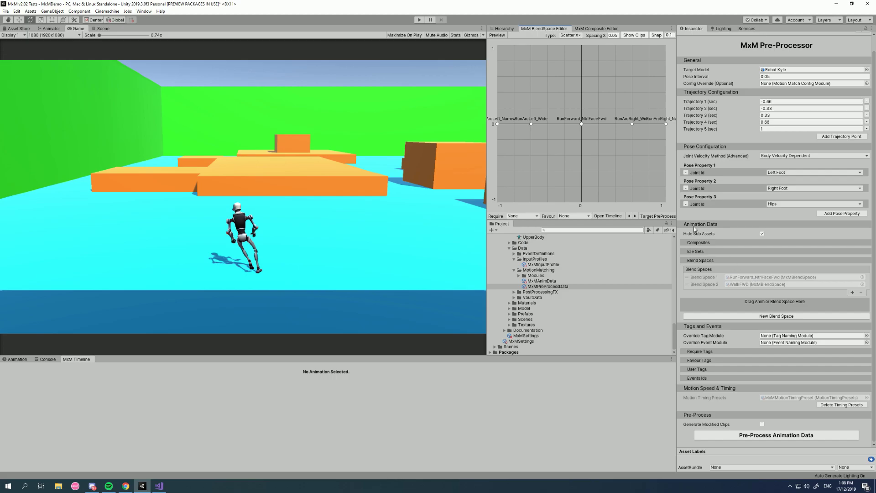
pyautogui.click(610, 216)
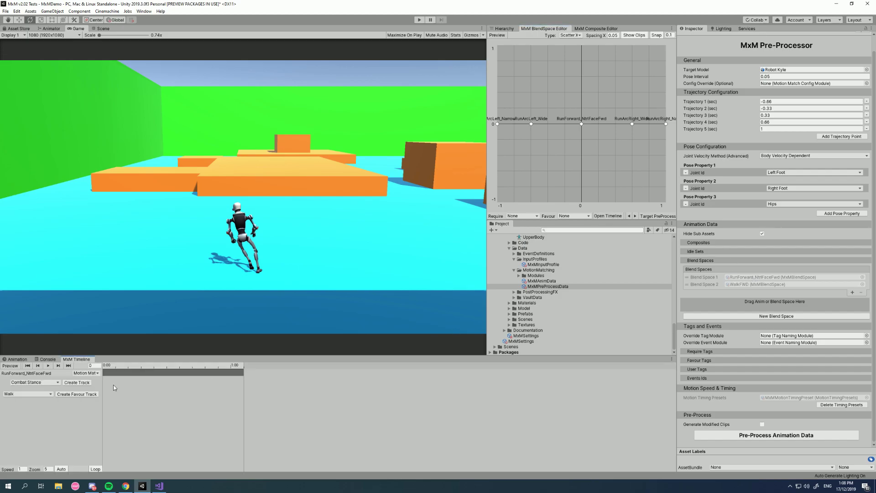
pyautogui.scroll(5, 165, 398)
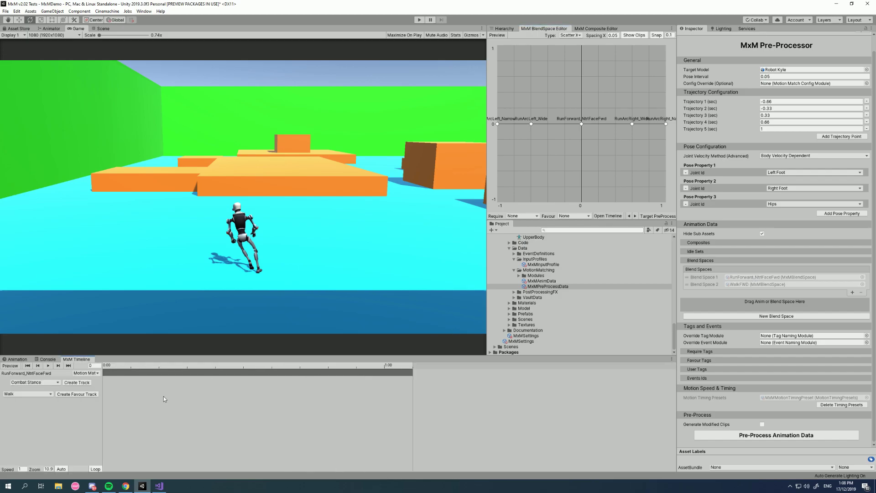
pyautogui.click(85, 373)
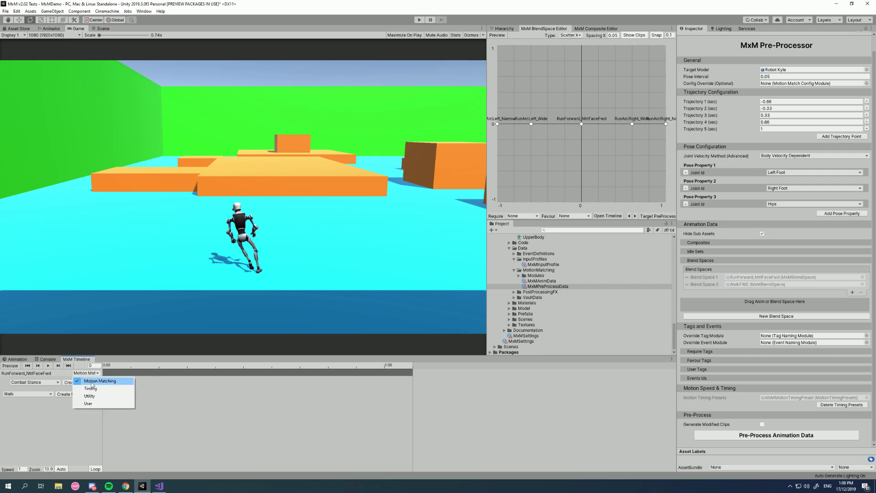
pyautogui.click(90, 396)
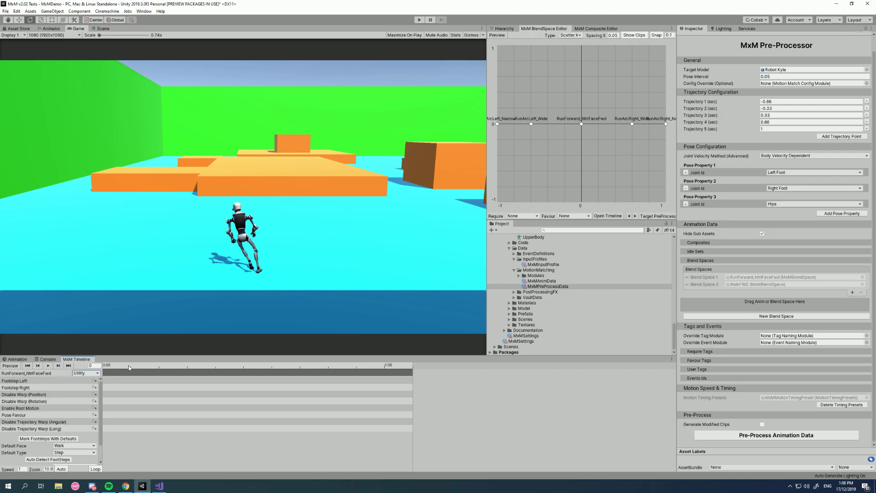
# Add a Pose Favour tag across the whole RunForward_NtrlFaceFwd clip and set its favour to 0.9.
pyautogui.click(94, 415)
pyautogui.click(168, 415)
pyautogui.moveTo(243, 414); pyautogui.dragTo(413, 415)
pyautogui.click(65, 445)
pyautogui.write('0.9')
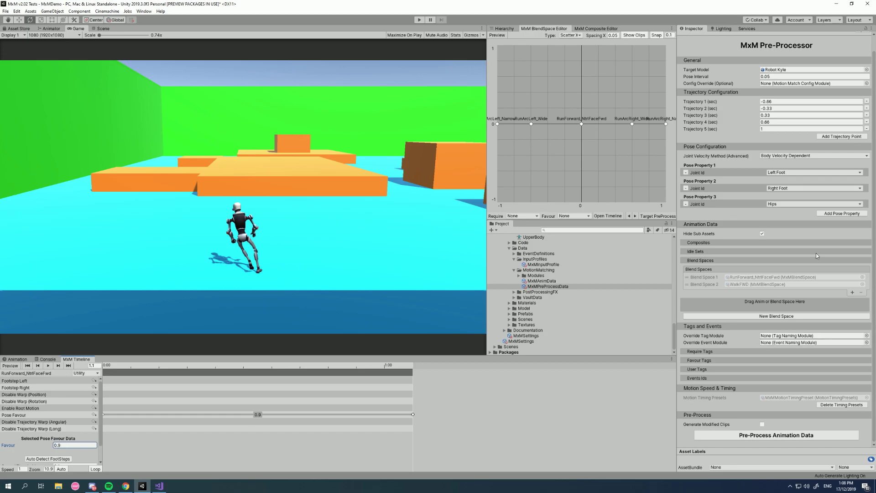
# Open the WalkFWD blend space and add a Pose Favour tag spanning its full 3-second length.
pyautogui.click(760, 283)
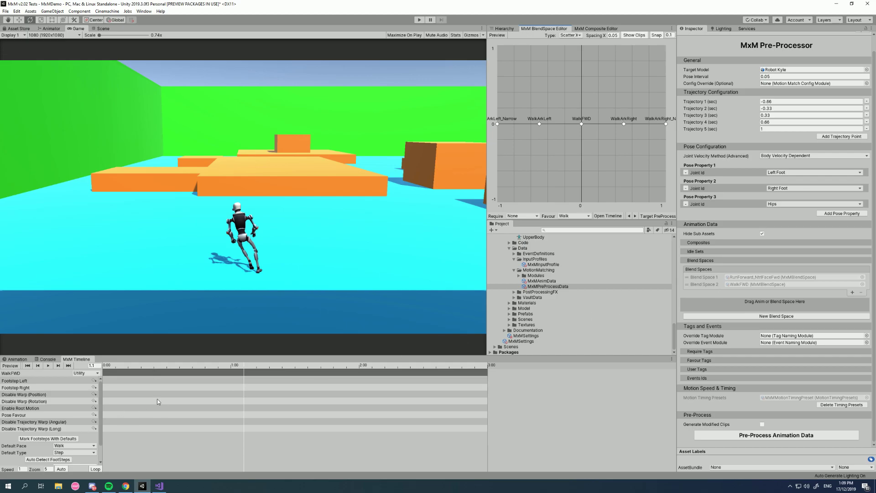
pyautogui.scroll(-3, 157, 401)
pyautogui.click(94, 415)
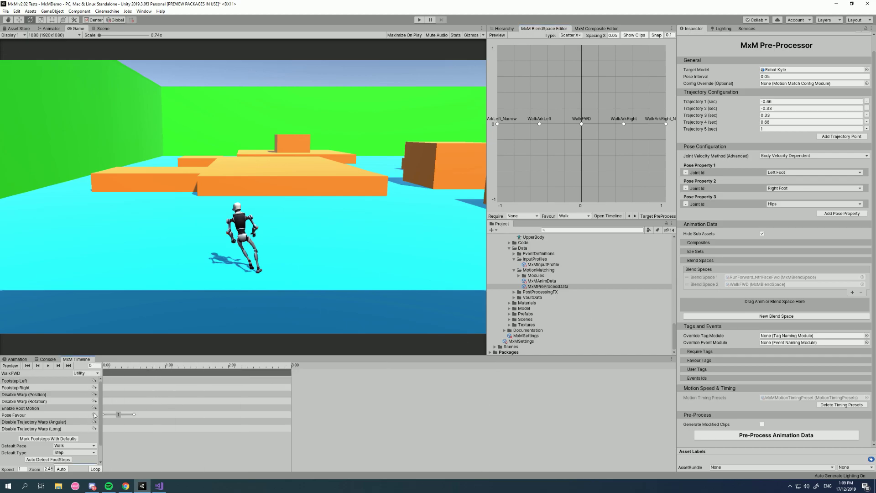
pyautogui.click(133, 415)
pyautogui.moveTo(133, 414); pyautogui.dragTo(315, 419)
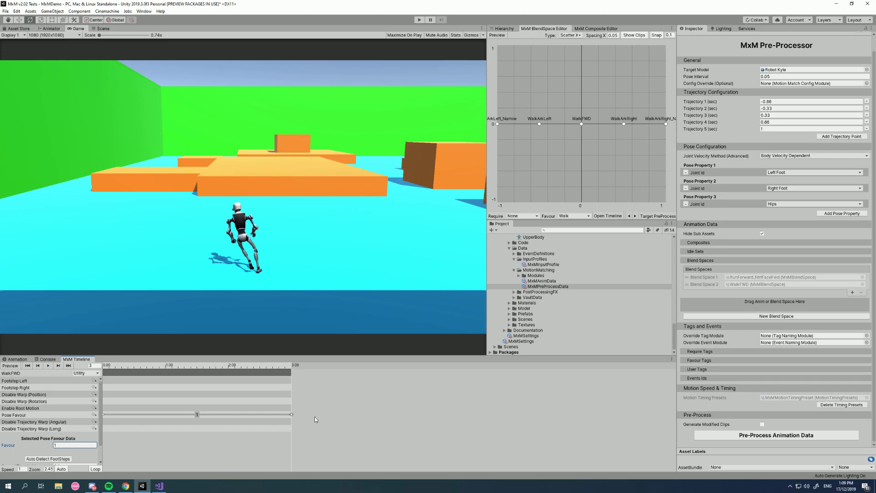
# Set the favour of the WalkFWD blend space's Pose Favour tag to 0.9.
pyautogui.click(225, 416)
pyautogui.write('0.9')
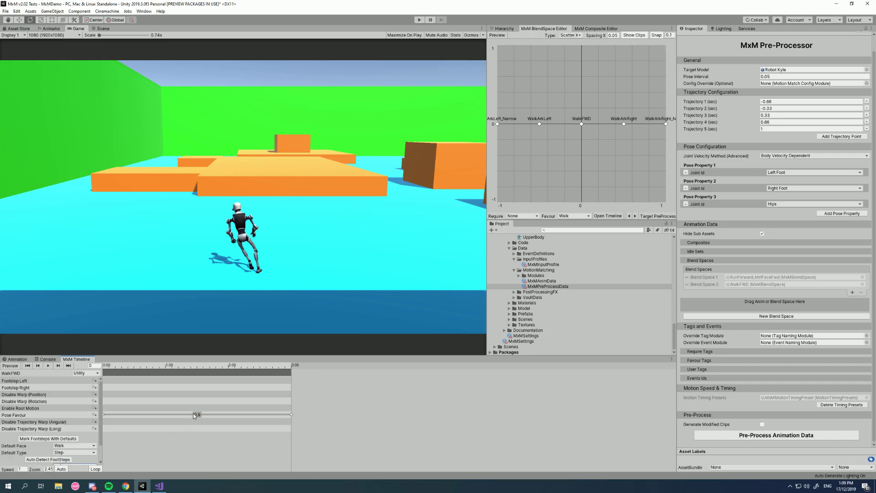
pyautogui.click(191, 426)
# Preview the WalkFWD blend space and move the blend position to the narrow right walk arc at X 1, Y 0.
pyautogui.click(752, 277)
pyautogui.click(749, 283)
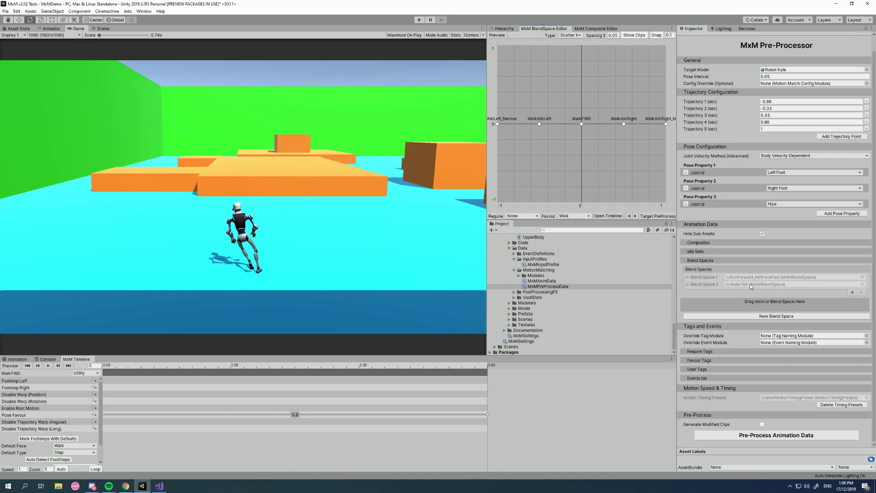
pyautogui.click(497, 35)
pyautogui.moveTo(518, 74)
pyautogui.mouseDown()
pyautogui.moveTo(640, 100)
pyautogui.moveTo(582, 124)
pyautogui.moveTo(501, 124)
pyautogui.moveTo(656, 126)
pyautogui.mouseUp()
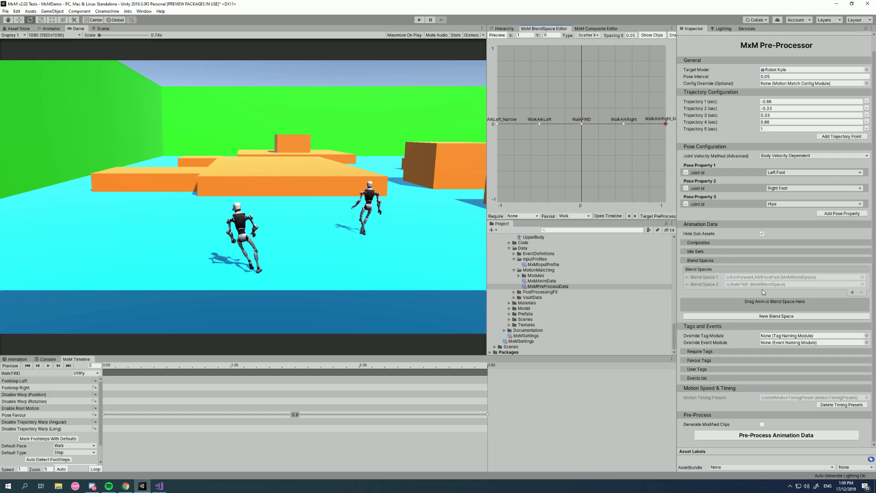
# Preview the RunForward_NtrlFaceFwd blend space near the wide right arc at X 0.7, then at the forward run, X 0.
pyautogui.click(757, 277)
pyautogui.moveTo(594, 119)
pyautogui.mouseDown()
pyautogui.moveTo(511, 119)
pyautogui.moveTo(639, 118)
pyautogui.moveTo(517, 108)
pyautogui.moveTo(640, 116)
pyautogui.mouseUp()
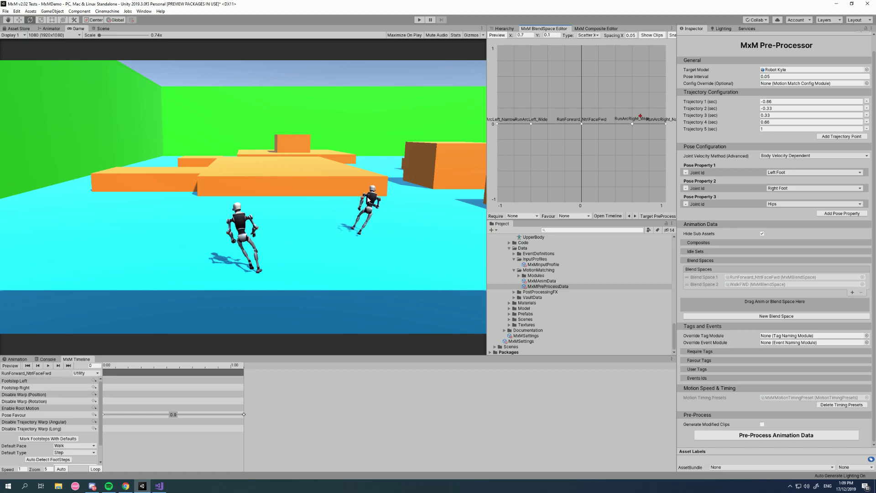
pyautogui.click(581, 123)
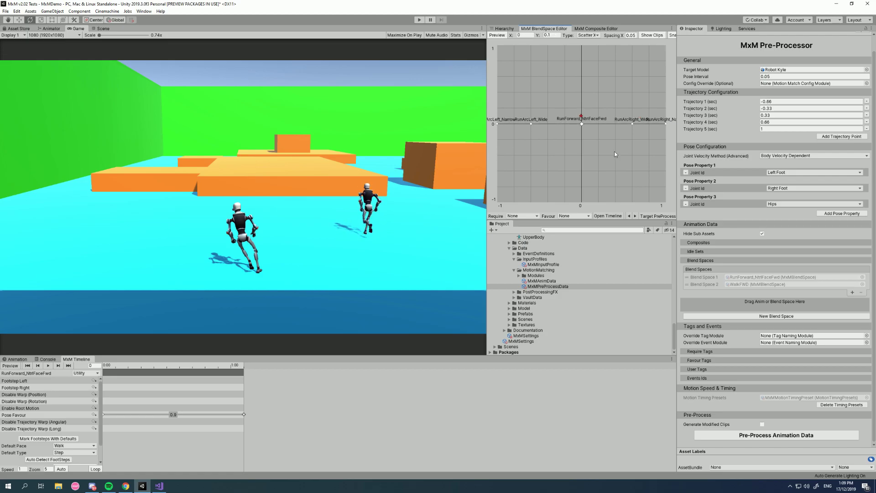
# Collapse the blend spaces, expand the composites and open the PlantNTurn90_Run_L composite.
pyautogui.click(705, 260)
pyautogui.click(709, 258)
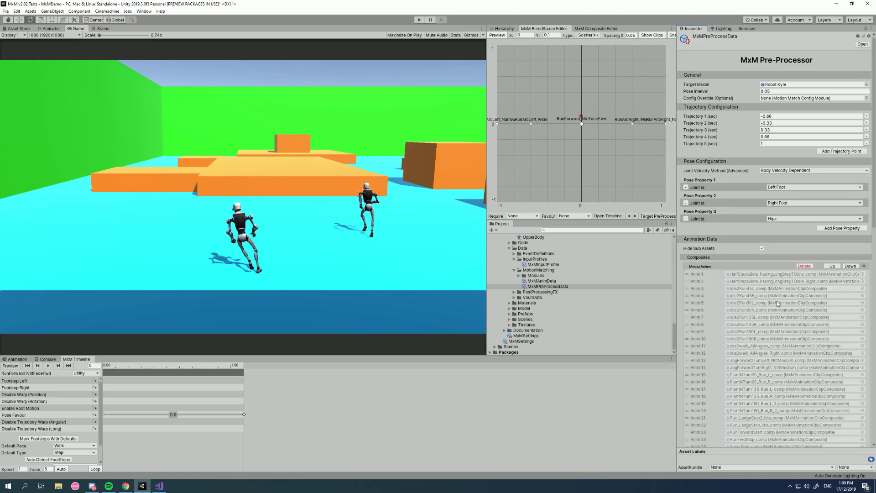
pyautogui.doubleClick(755, 374)
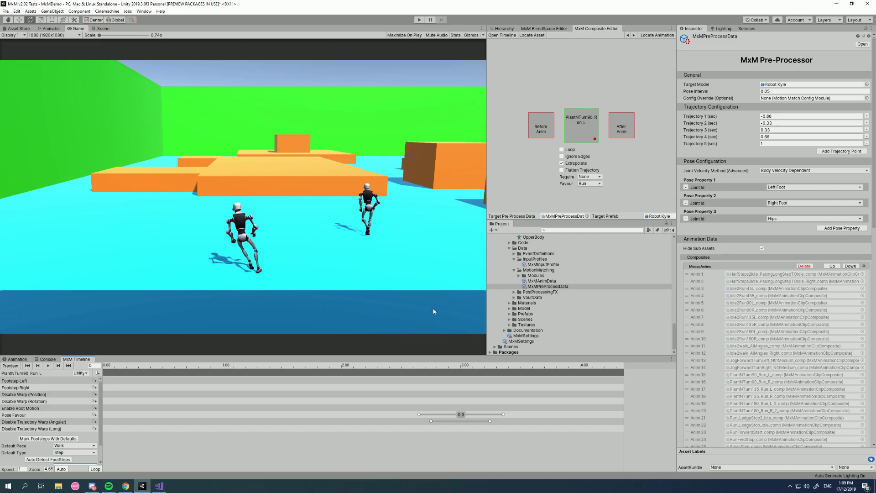
# Select the Pose Favour tag of PlantNTurn90_Run_L and scrub the previewed turn across the tagged range.
pyautogui.moveTo(360, 367); pyautogui.dragTo(292, 368)
pyautogui.moveTo(195, 372); pyautogui.dragTo(497, 406)
pyautogui.click(498, 414)
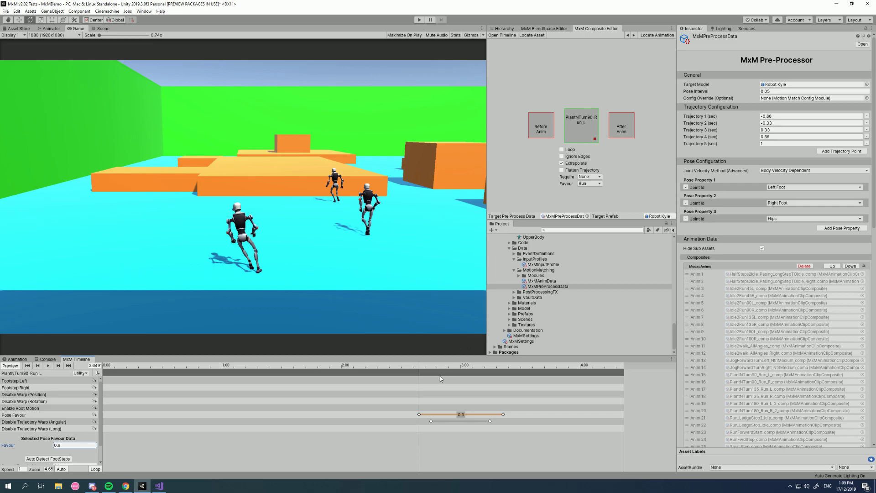
pyautogui.moveTo(418, 366); pyautogui.dragTo(485, 376)
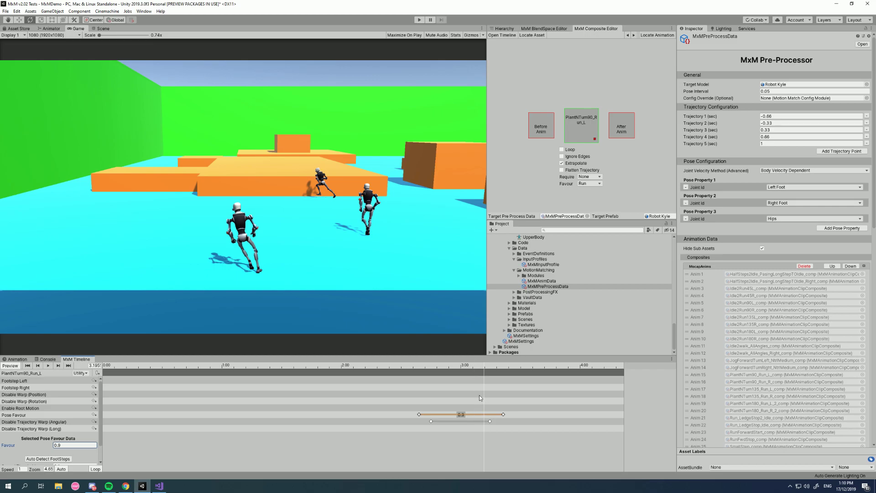
pyautogui.moveTo(467, 371)
pyautogui.mouseDown()
pyautogui.moveTo(419, 371)
pyautogui.moveTo(438, 378)
pyautogui.moveTo(440, 363)
pyautogui.moveTo(459, 367)
pyautogui.mouseUp()
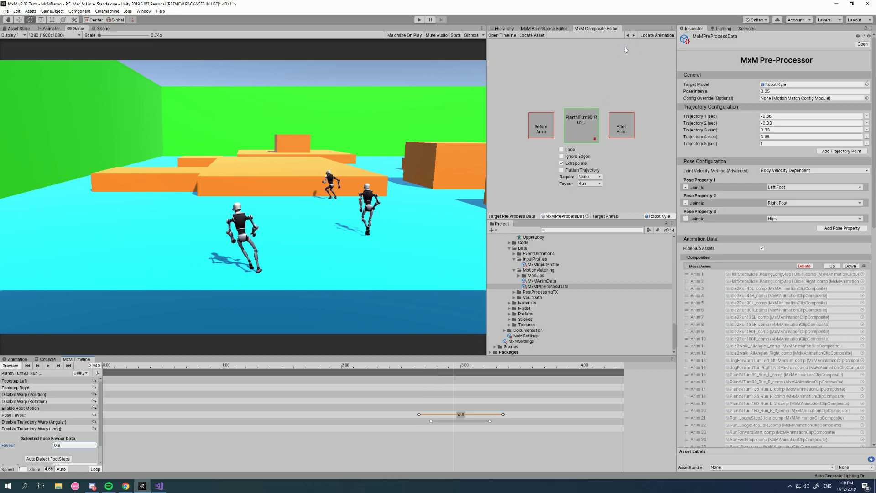
# Step through the PlantNTurn90_Run_R, PlantNTurn135_Run_L and PlantNTurn135_Run_R composites, scrubbing each one across its Pose Favour tag.
pyautogui.click(633, 36)
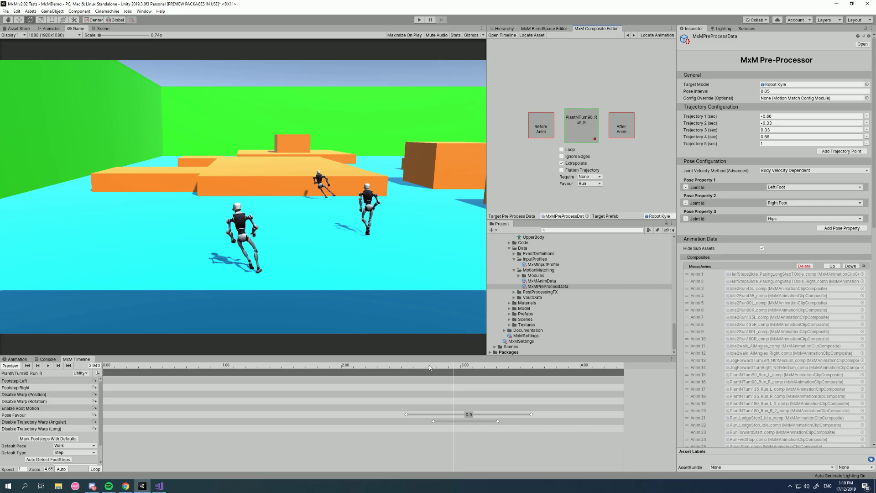
pyautogui.moveTo(428, 365); pyautogui.dragTo(525, 366)
pyautogui.click(633, 35)
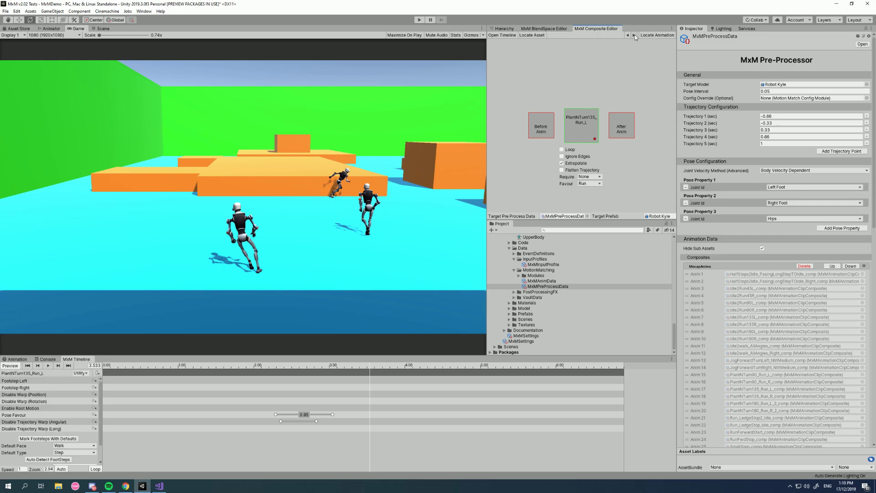
pyautogui.moveTo(320, 366); pyautogui.dragTo(281, 372)
pyautogui.click(312, 415)
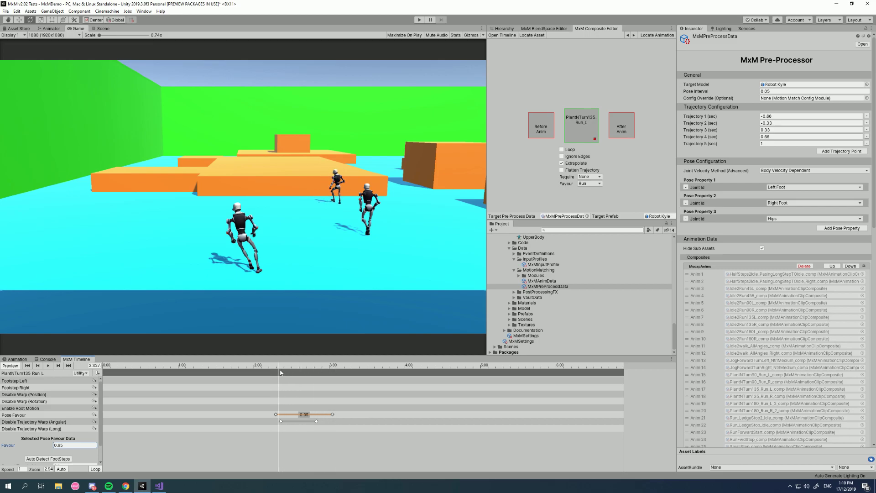
pyautogui.click(634, 36)
pyautogui.moveTo(278, 369); pyautogui.dragTo(390, 377)
# Open the PlantNTurn180_Run_L_2 composite, select its Pose Favour tag and scrub from the run-up through the whole turn.
pyautogui.click(634, 35)
pyautogui.click(344, 414)
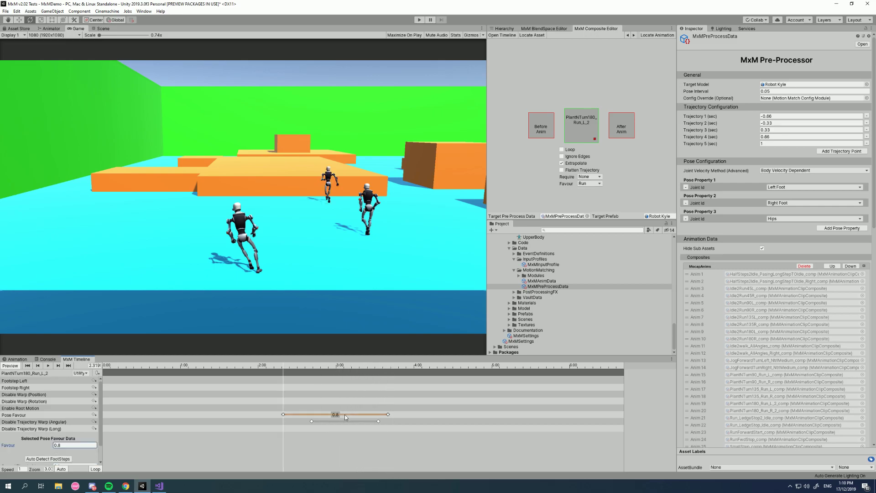
pyautogui.moveTo(295, 369); pyautogui.dragTo(238, 396)
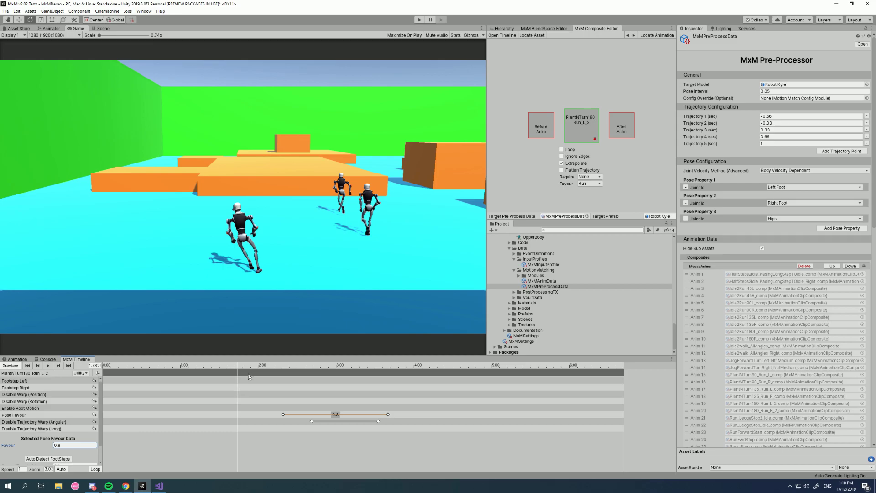
pyautogui.moveTo(251, 373); pyautogui.dragTo(287, 427)
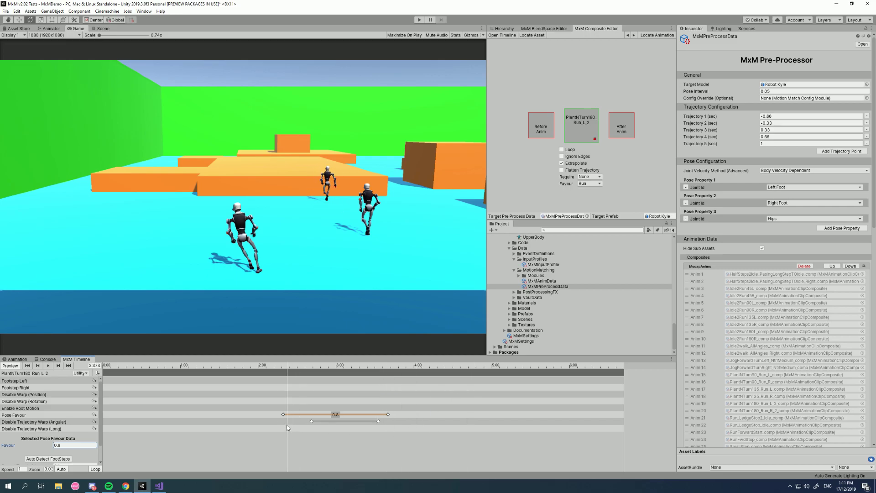
pyautogui.click(286, 366)
pyautogui.moveTo(286, 366); pyautogui.dragTo(394, 373)
pyautogui.click(339, 415)
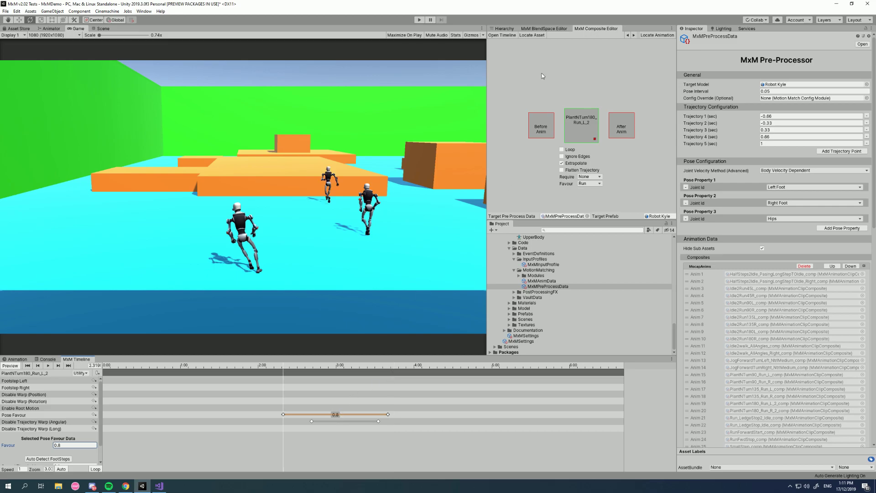
# Scrub through the PlantNTurn180_Run_R_2 turn, then return to PlantNTurn135_Run_R and select its Pose Favour tag.
pyautogui.click(634, 35)
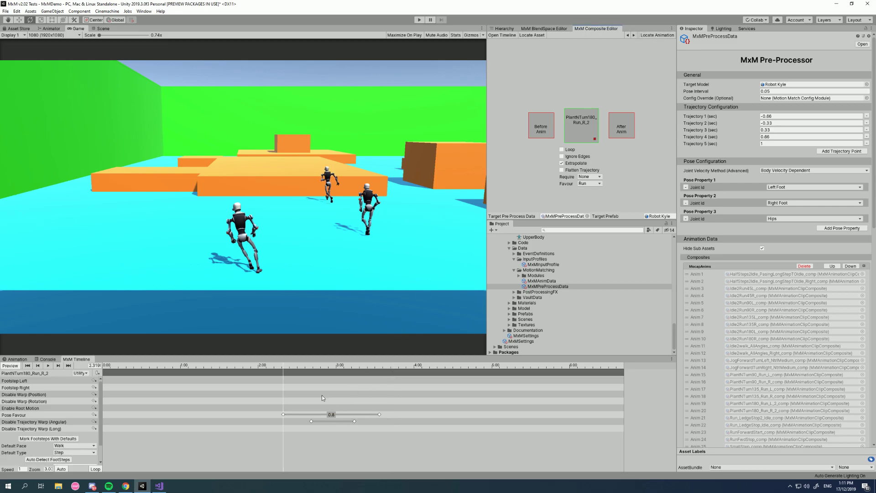
pyautogui.moveTo(302, 369); pyautogui.dragTo(384, 369)
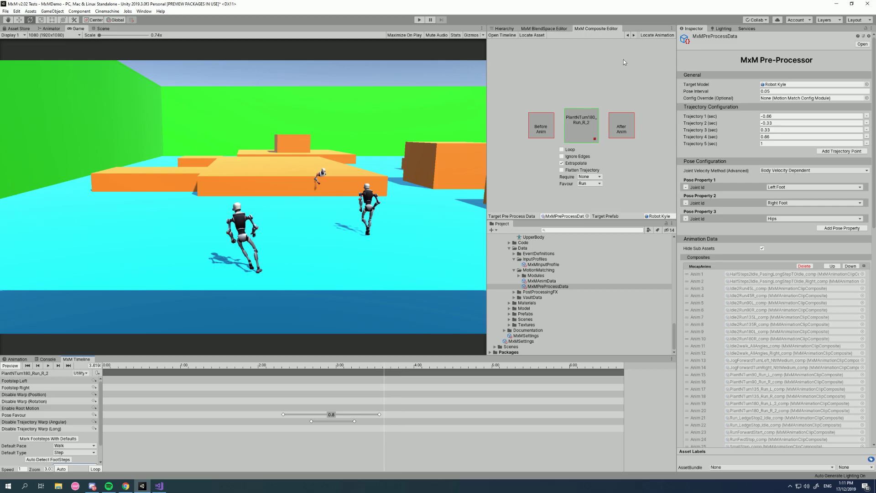
pyautogui.click(628, 36)
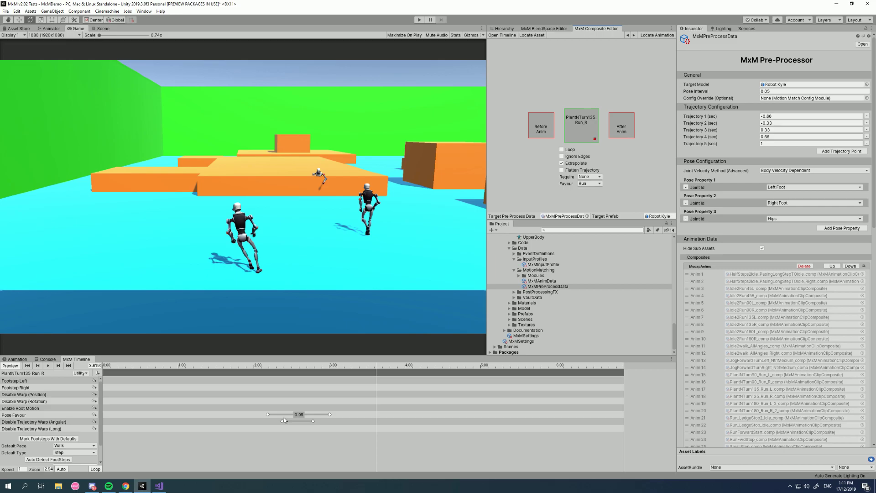
pyautogui.click(286, 415)
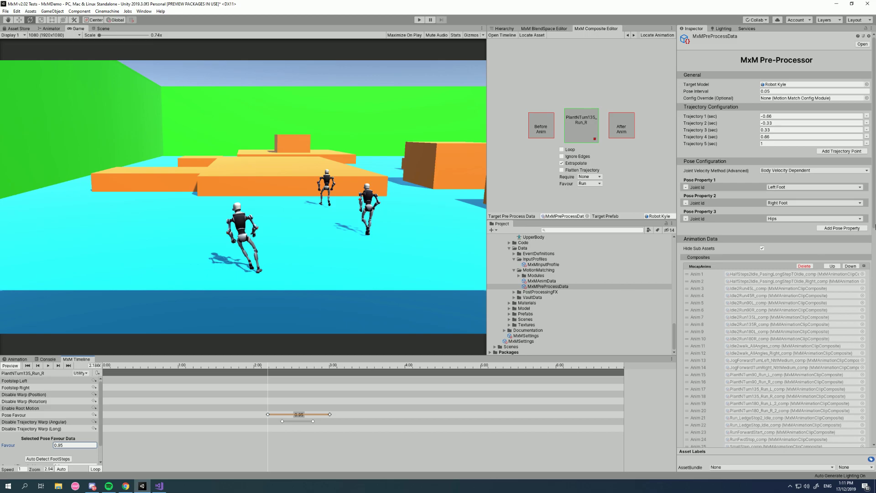
# Go to the Pre-Process section of the MxMPreProcessData asset.
pyautogui.scroll(-10, 783, 259)
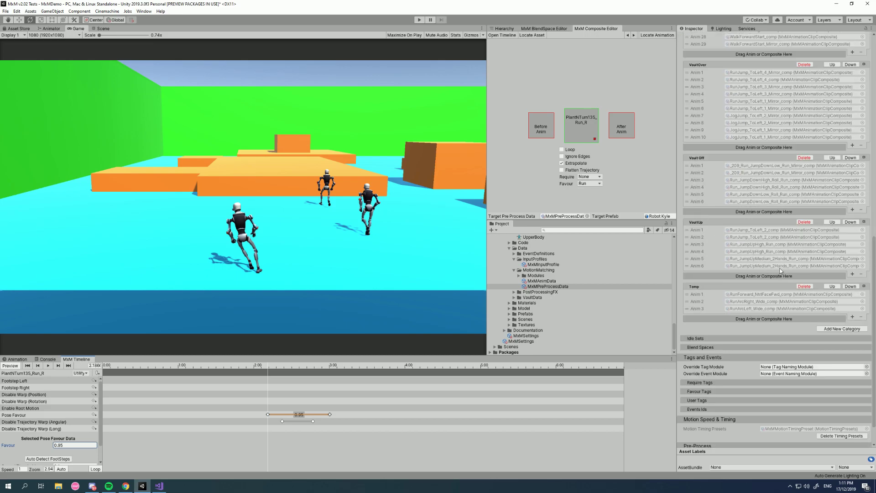
pyautogui.scroll(-1, 781, 271)
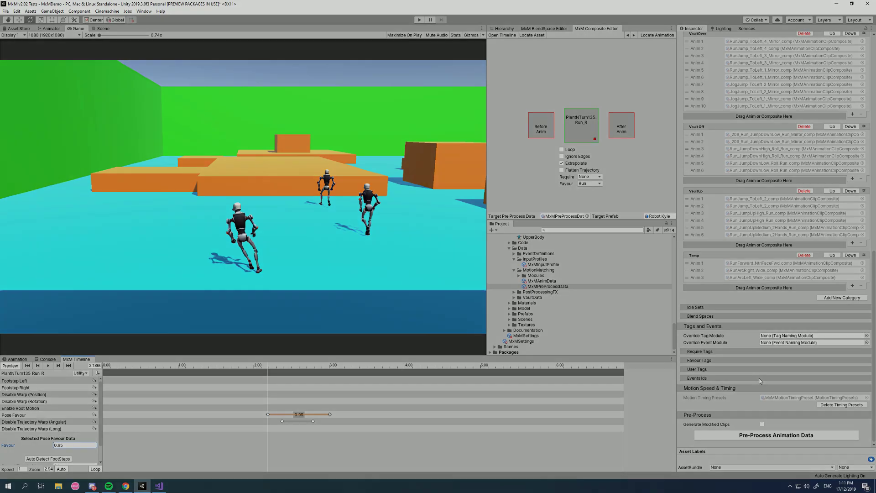